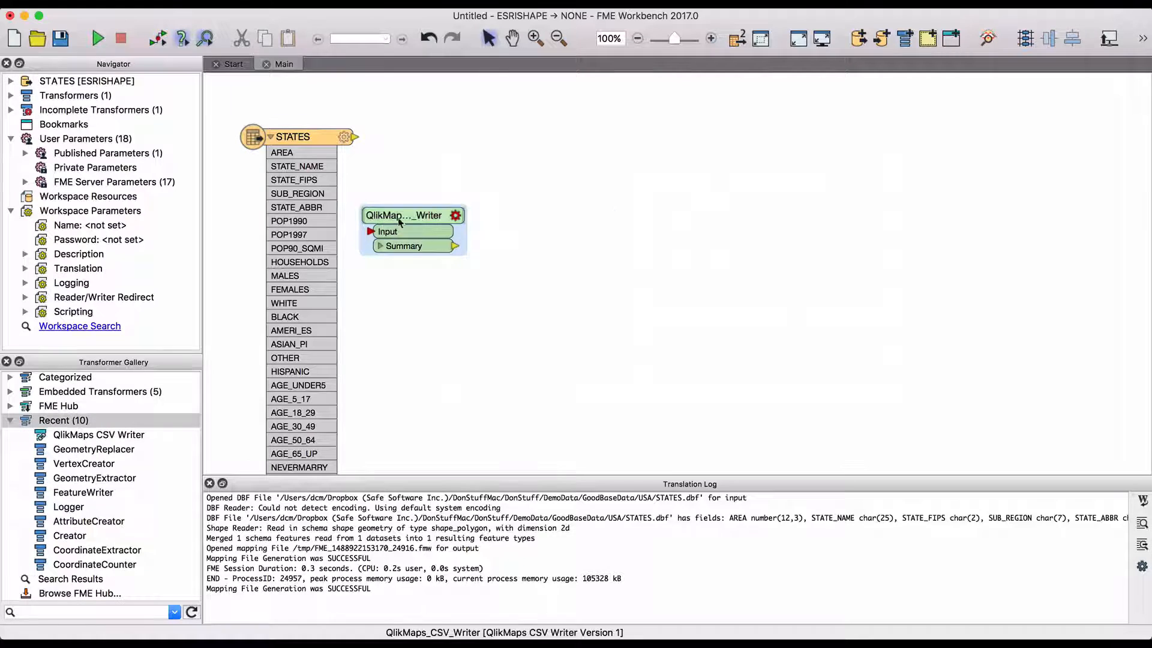
- Connect the STATES reader to the QlikMaps CSV Writer and set the writer's Unique Key Field to STATE_FIPS
drag(408, 215, 604, 171)
mouse_move(349, 144)
mouse_down()
mouse_move(567, 187)
mouse_move(566, 130)
mouse_move(576, 133)
mouse_up()
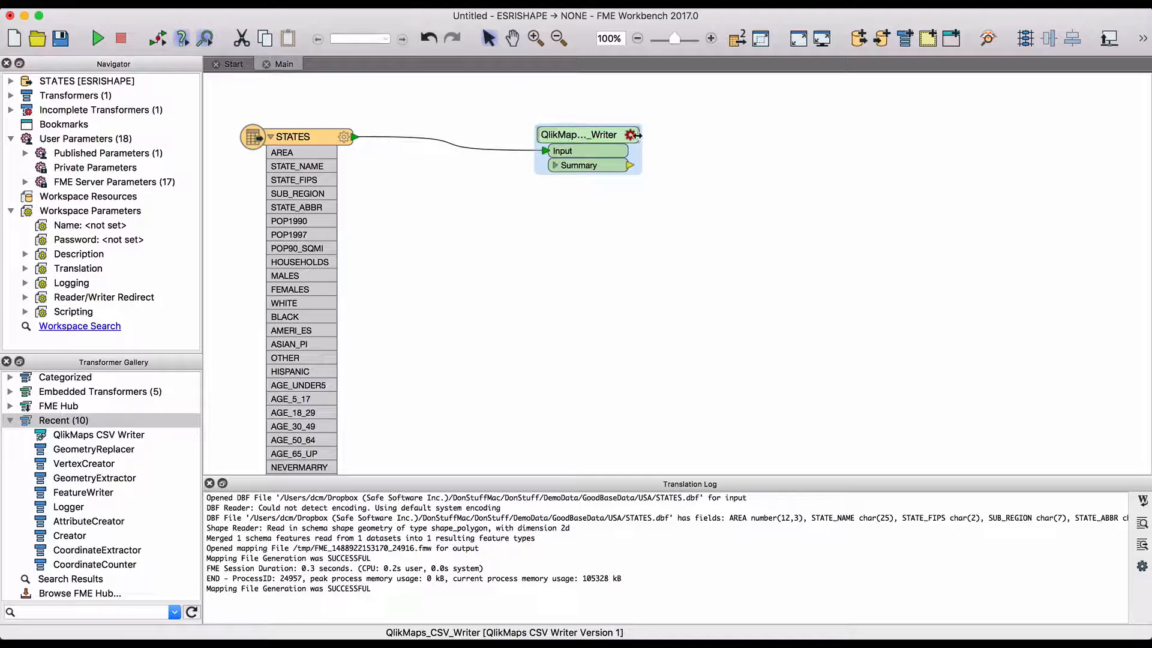
click(631, 139)
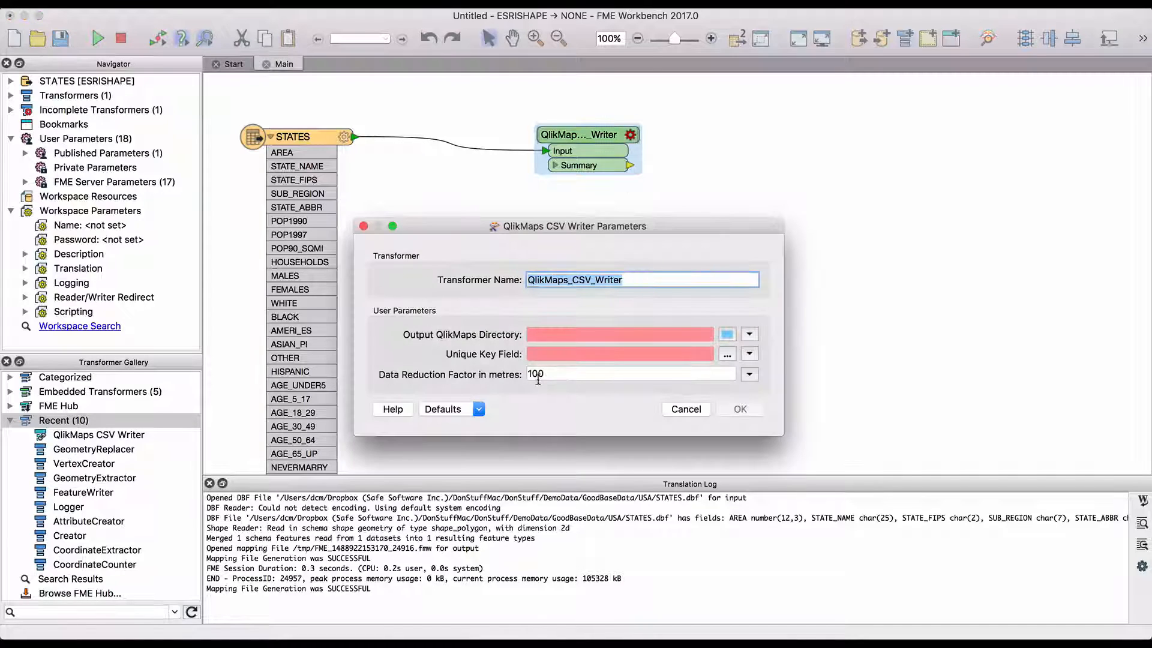
click(569, 354)
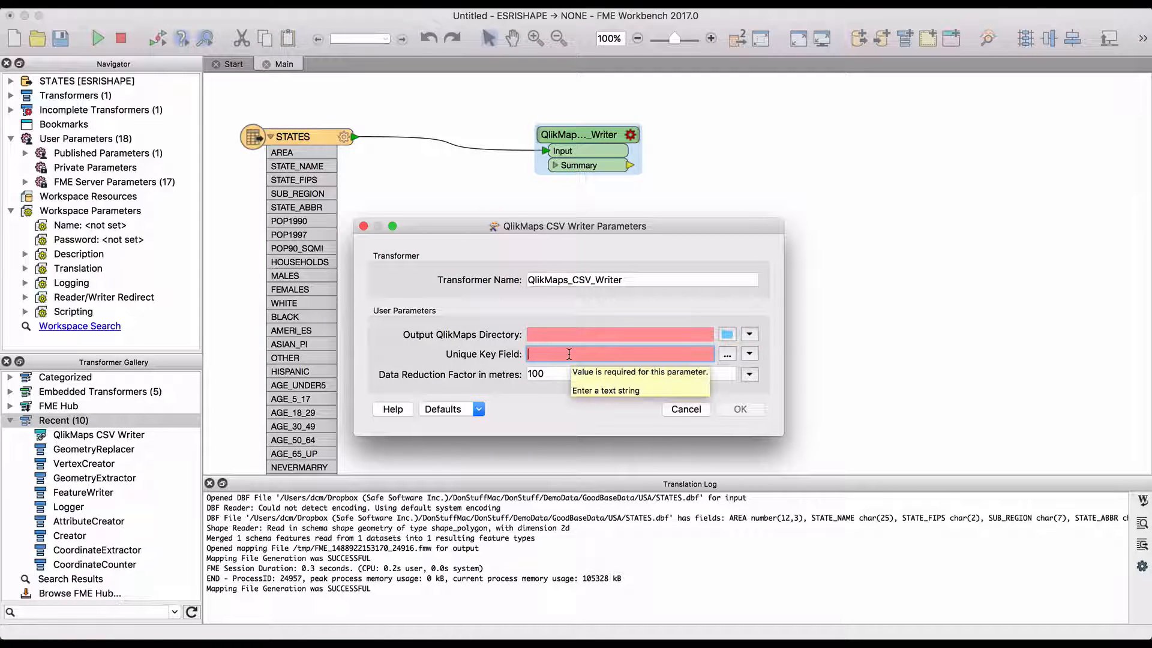
text(STATE_FIPS)
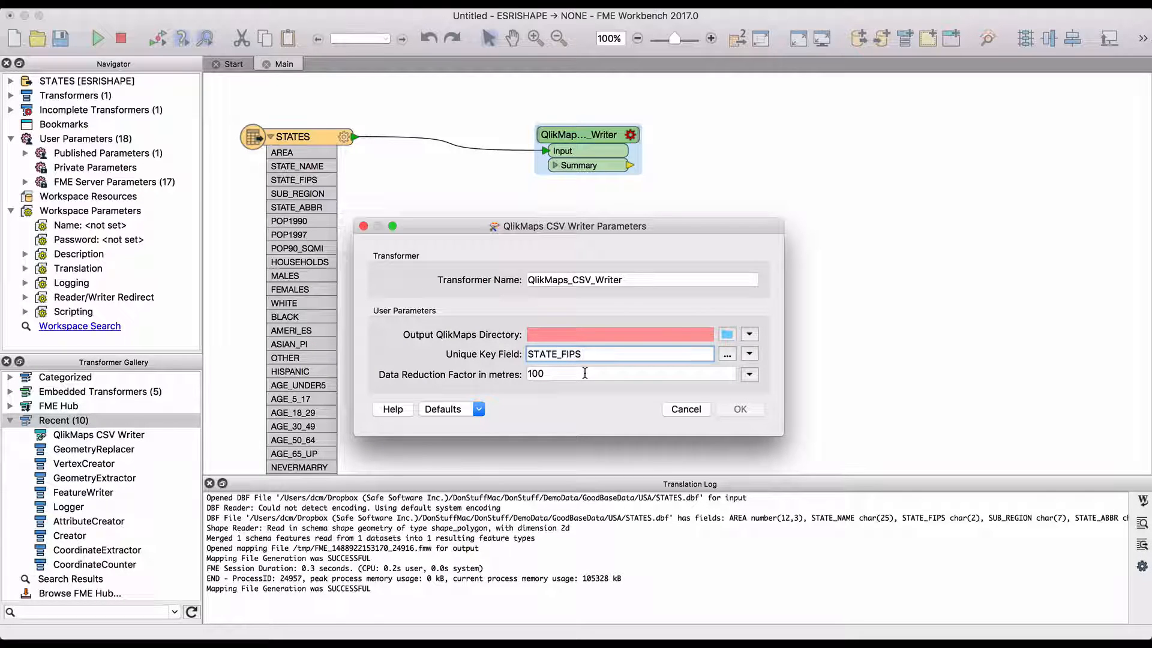
- Set the writer's Output QlikMaps Directory to the home Downloads folder and accept the parameters
click(726, 334)
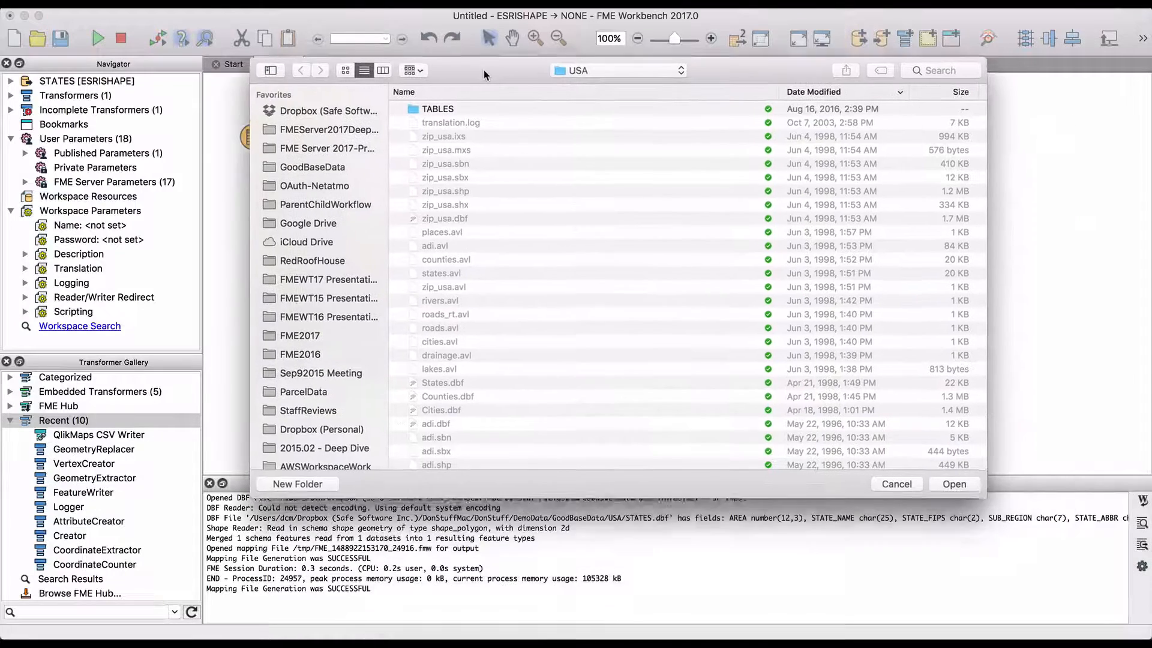
scroll(366, 467, down, 5)
click(297, 428)
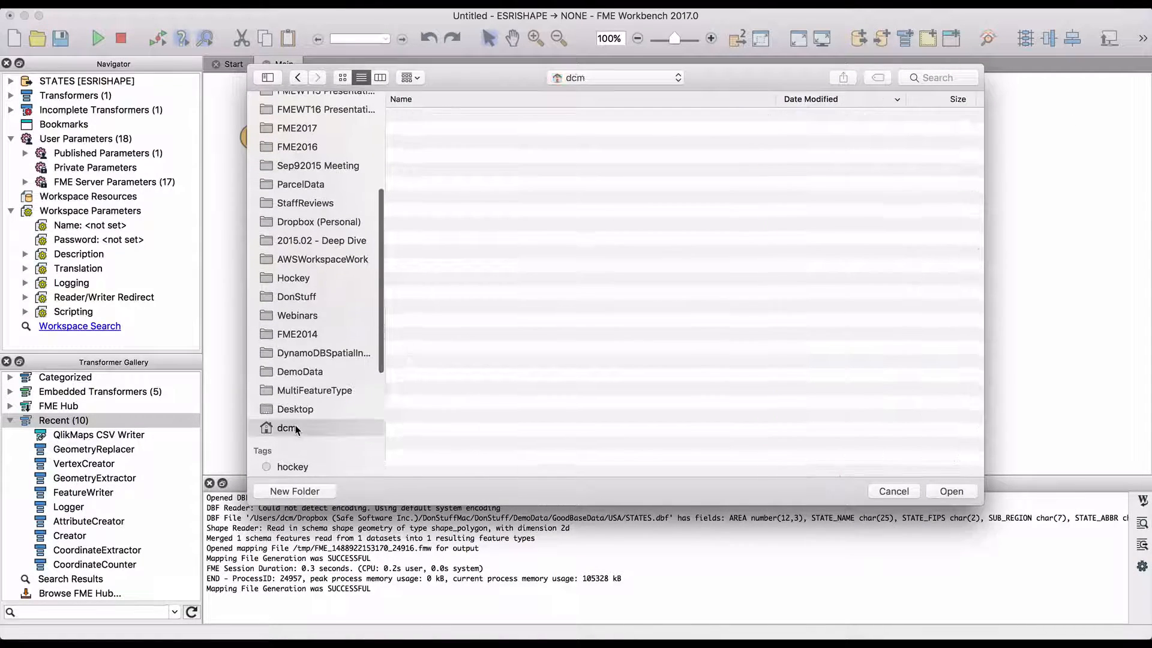
double_click(441, 144)
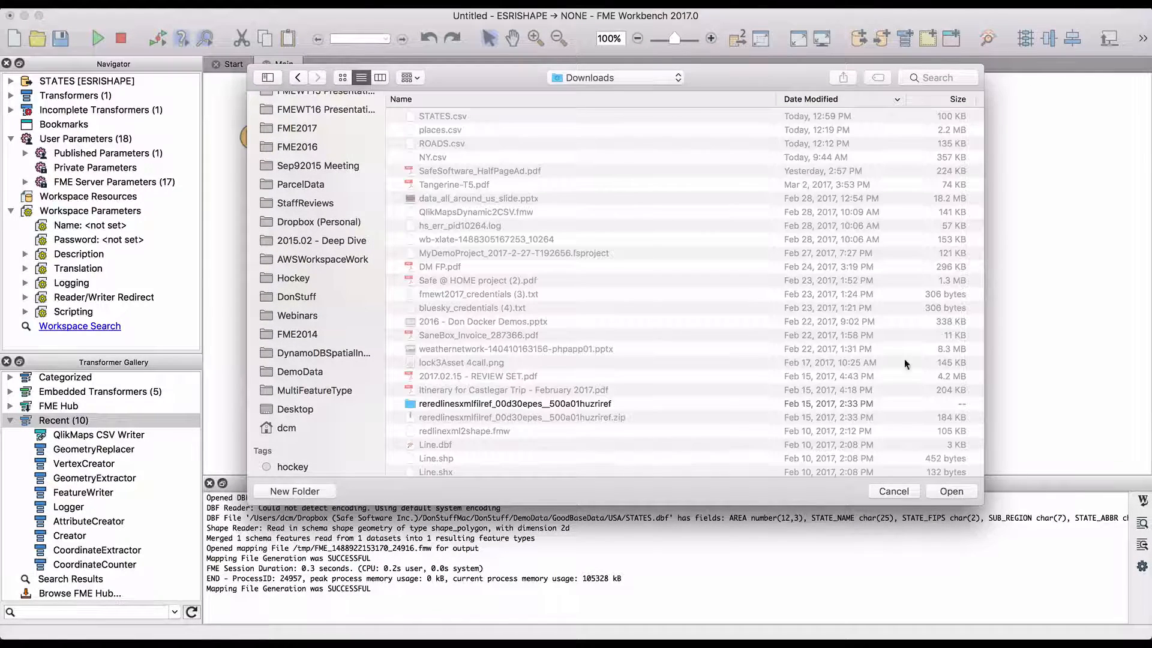
click(953, 492)
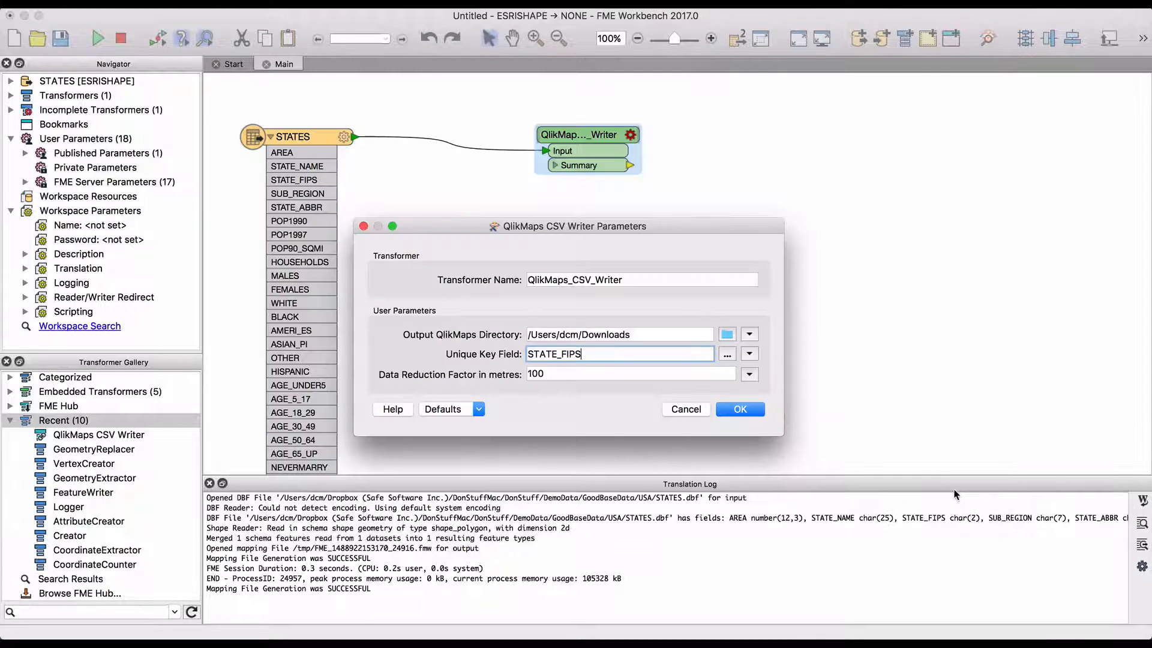
click(733, 409)
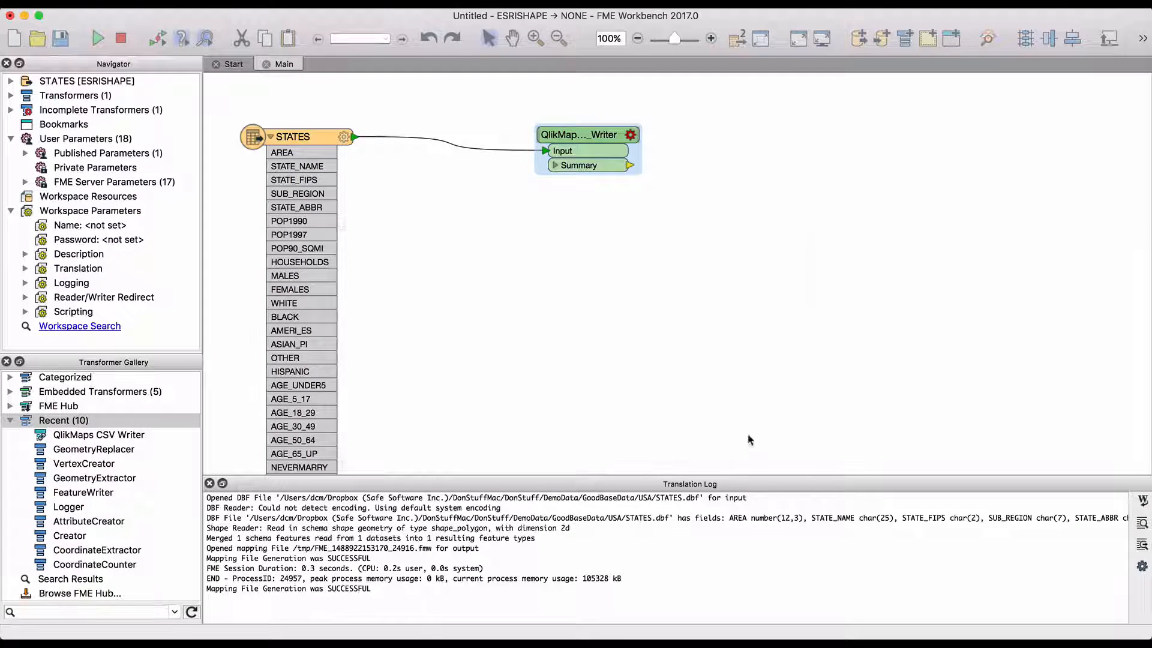
- Make room before the QlikMaps CSV Writer and insert an AttributeRemover on its connection from STATES
drag(596, 136, 666, 136)
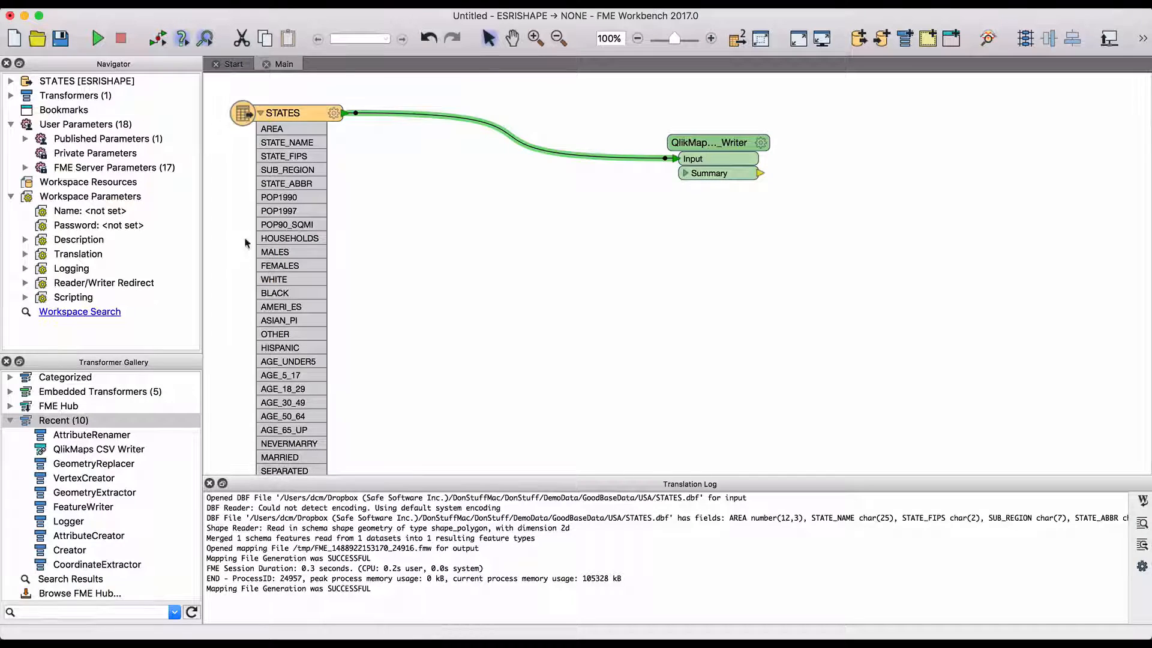
drag(710, 154, 768, 139)
click(509, 122)
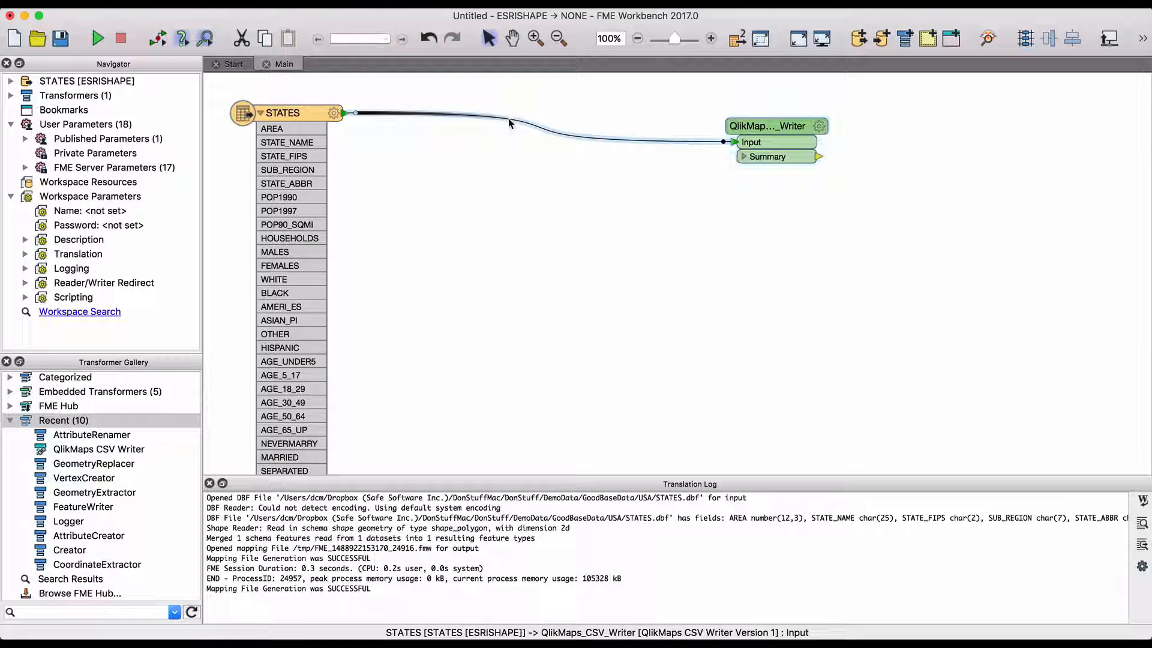
text(attributerem)
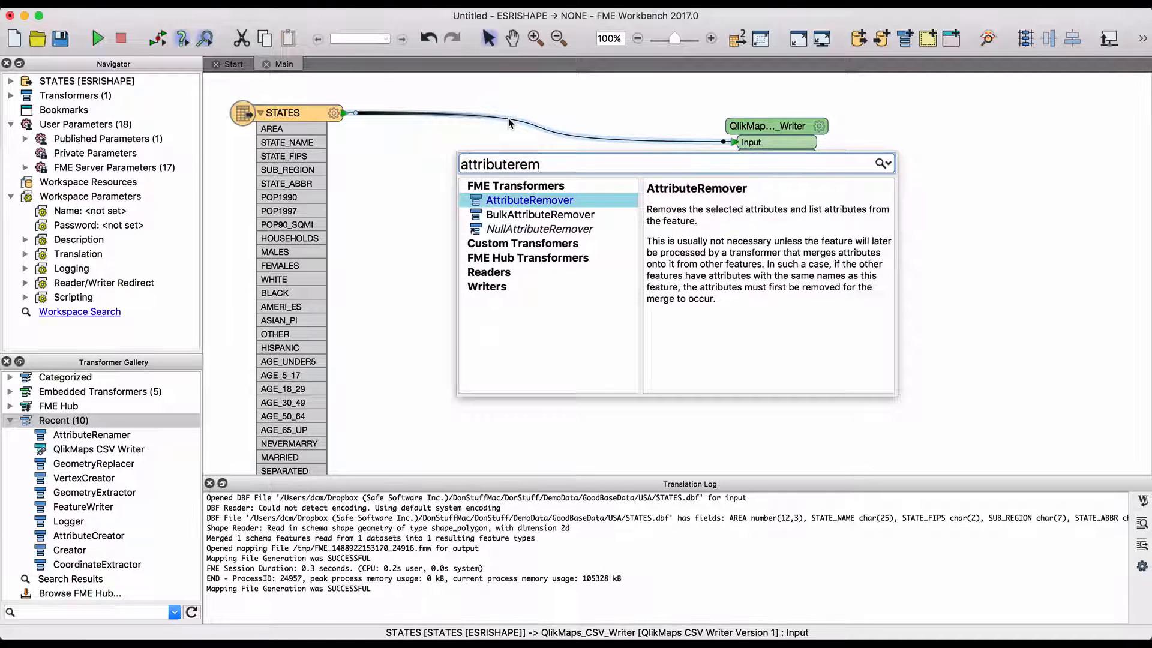
key(Return)
drag(525, 133, 514, 133)
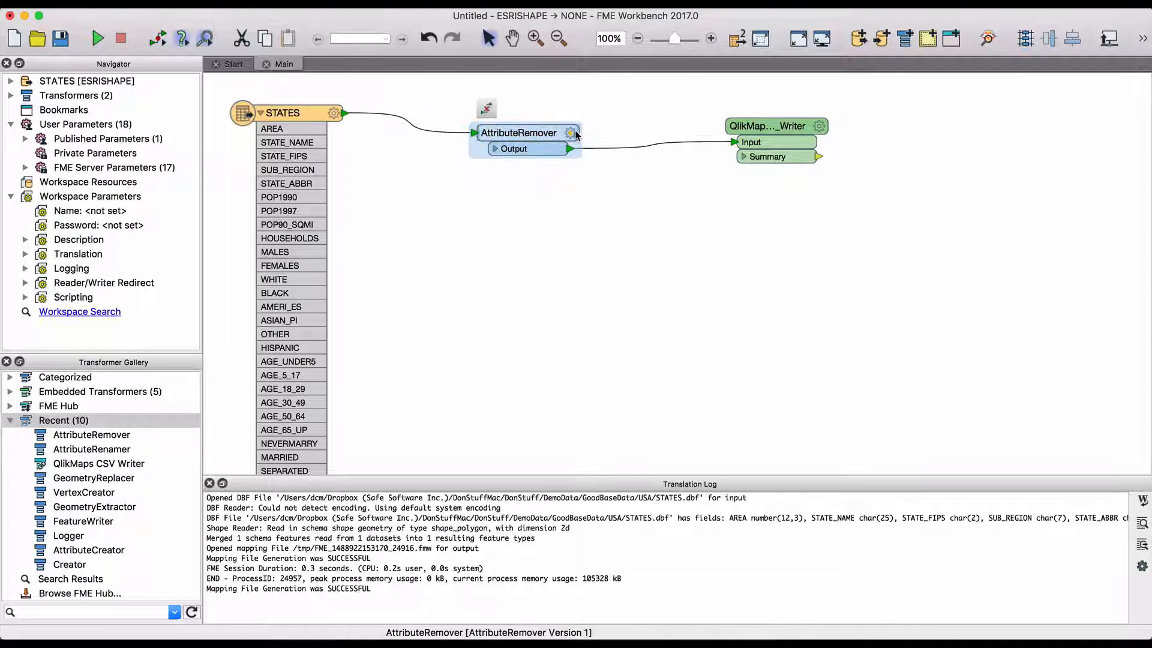
- Configure the AttributeRemover to remove the AREA attribute
double_click(514, 134)
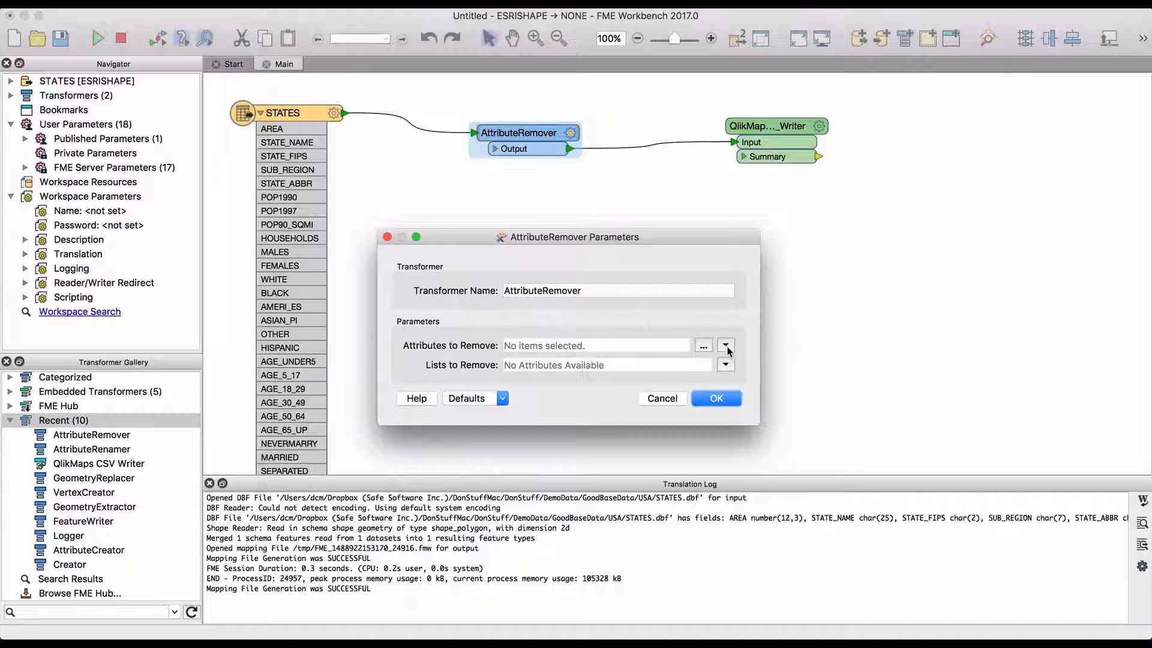
click(703, 347)
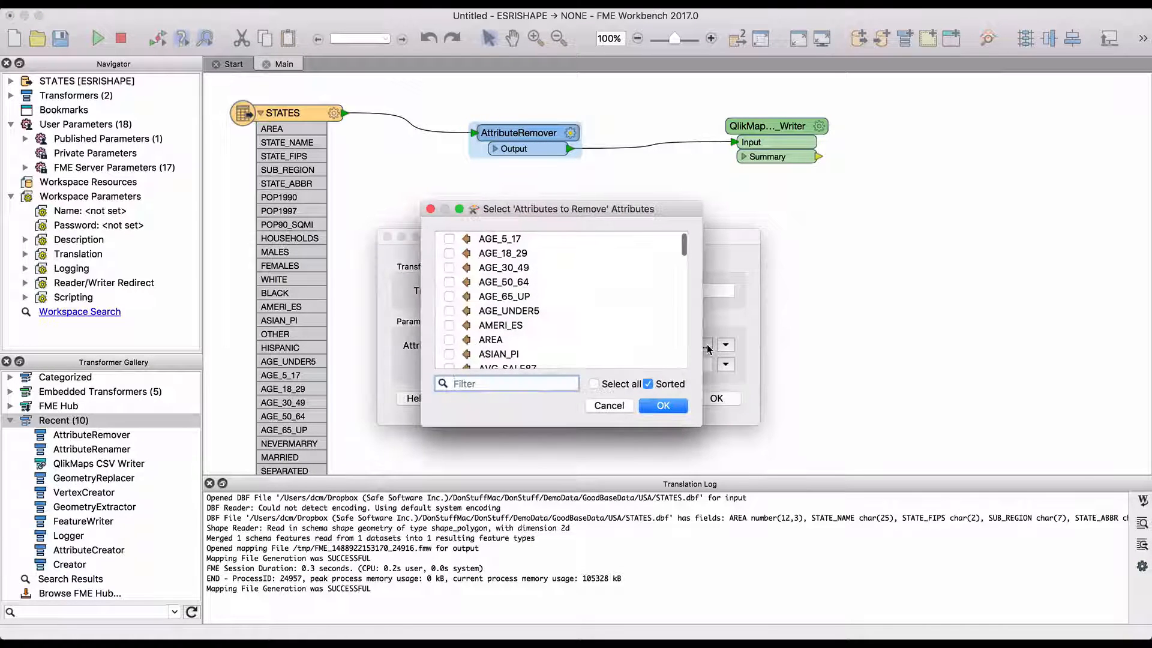
click(324, 224)
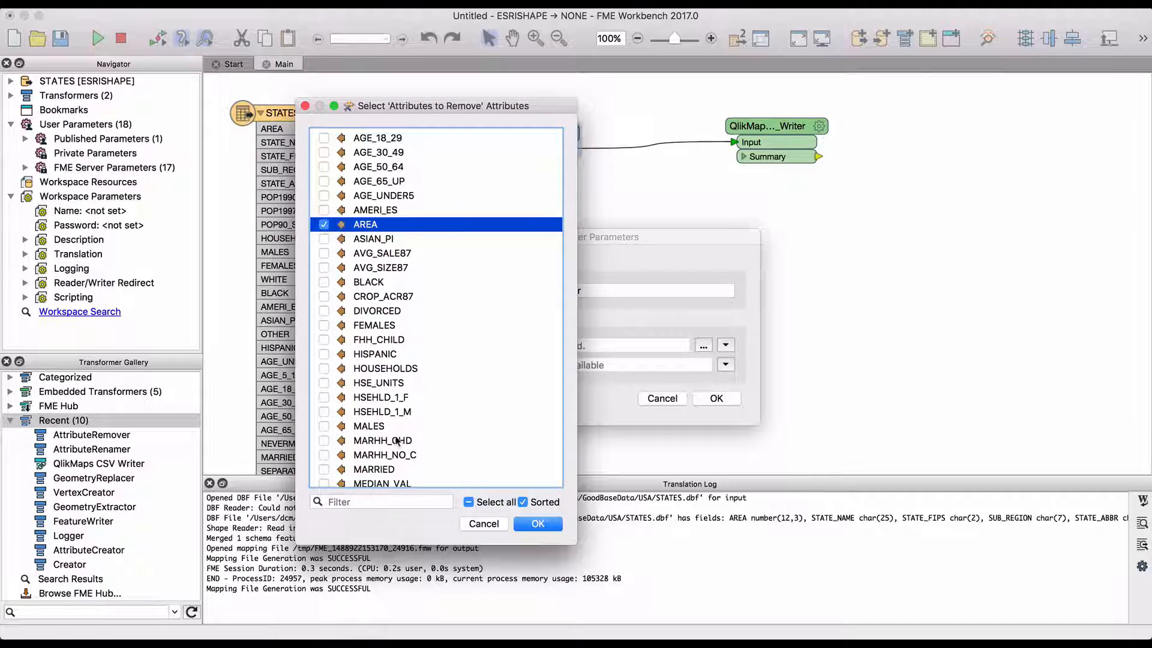
click(538, 524)
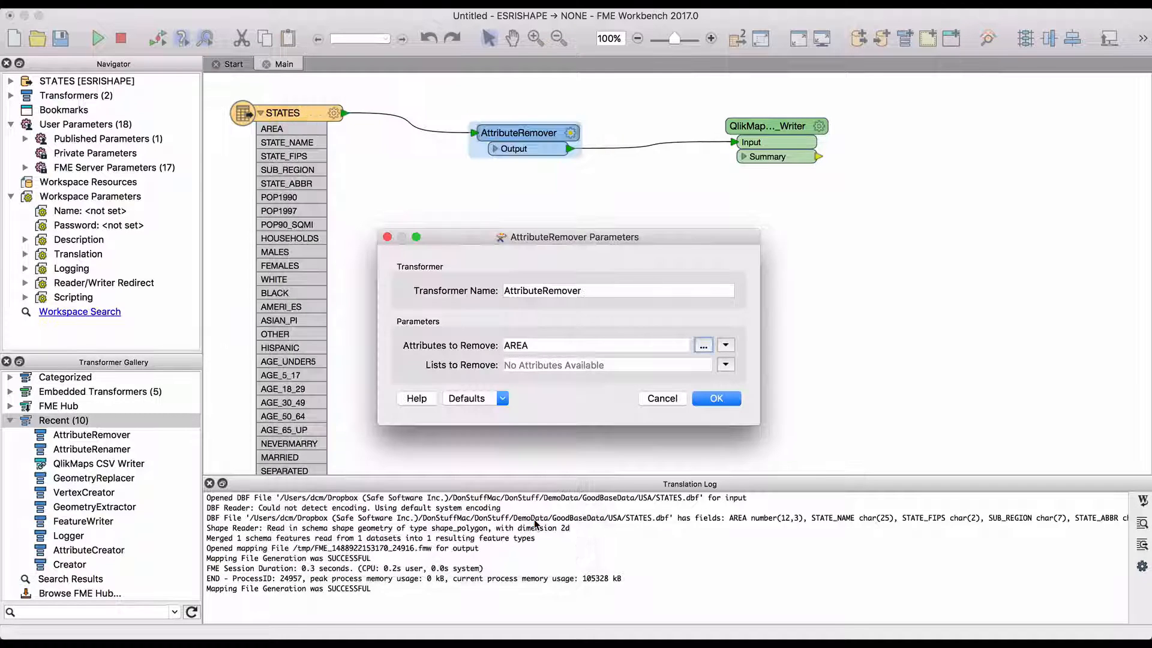
click(717, 398)
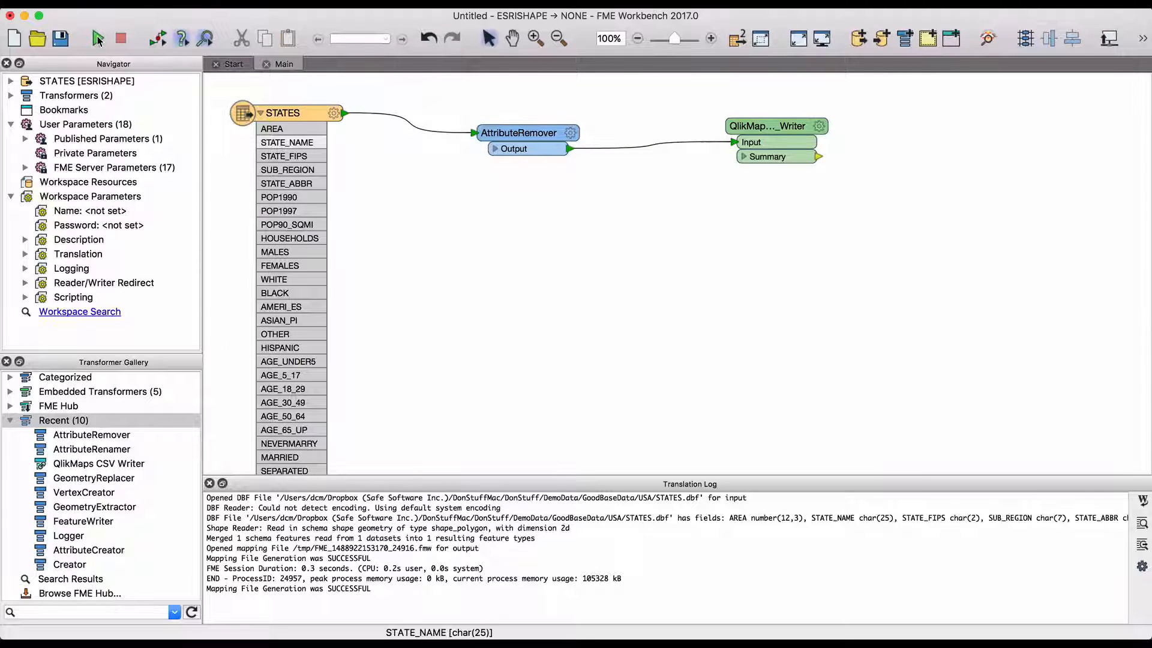
- Run the translation and bring up the Downloads folder below the workflow to check the output CSV
click(98, 40)
click(738, 366)
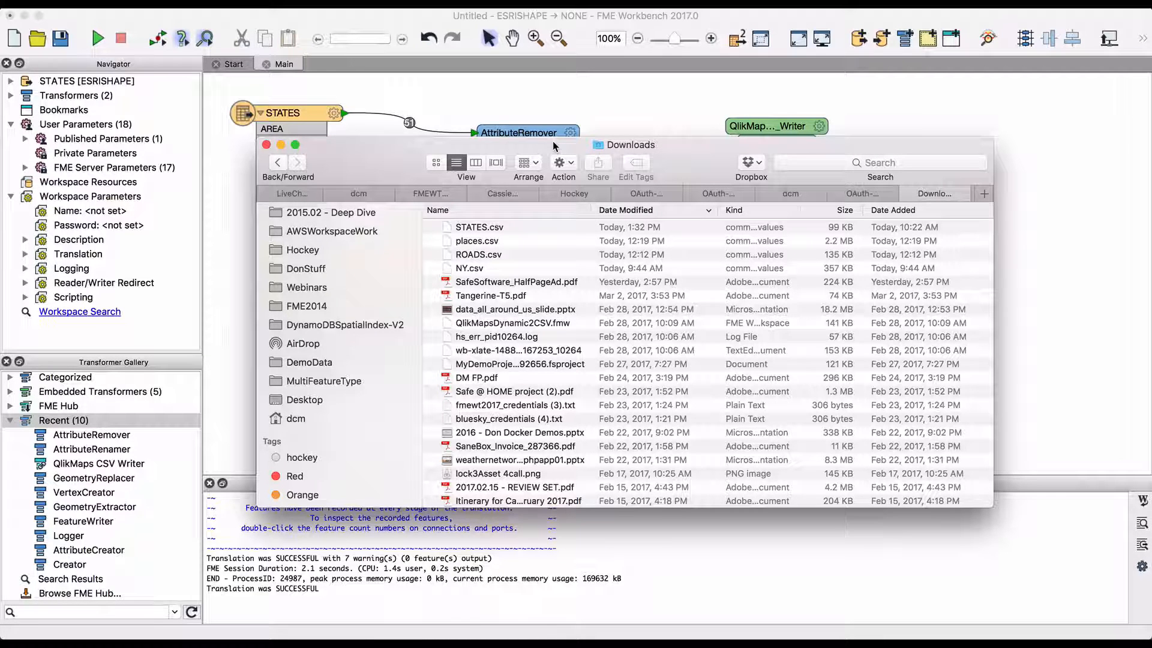
drag(553, 146, 498, 280)
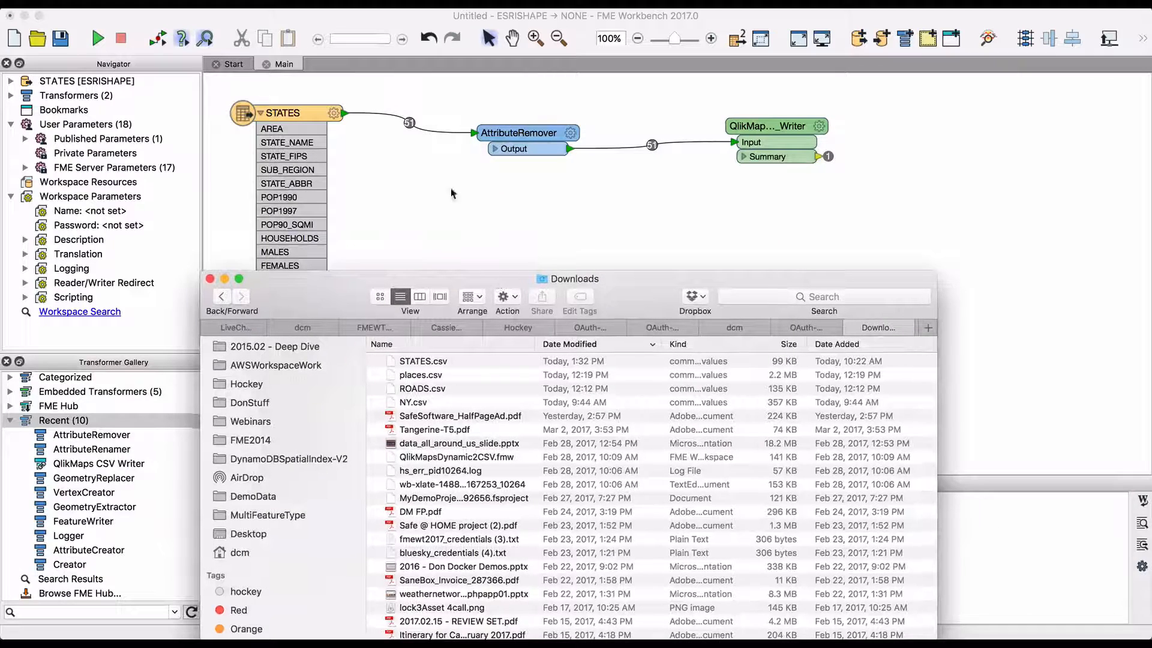
- Close the current workspace without saving it and show the empty Main canvas
click(265, 64)
click(265, 64)
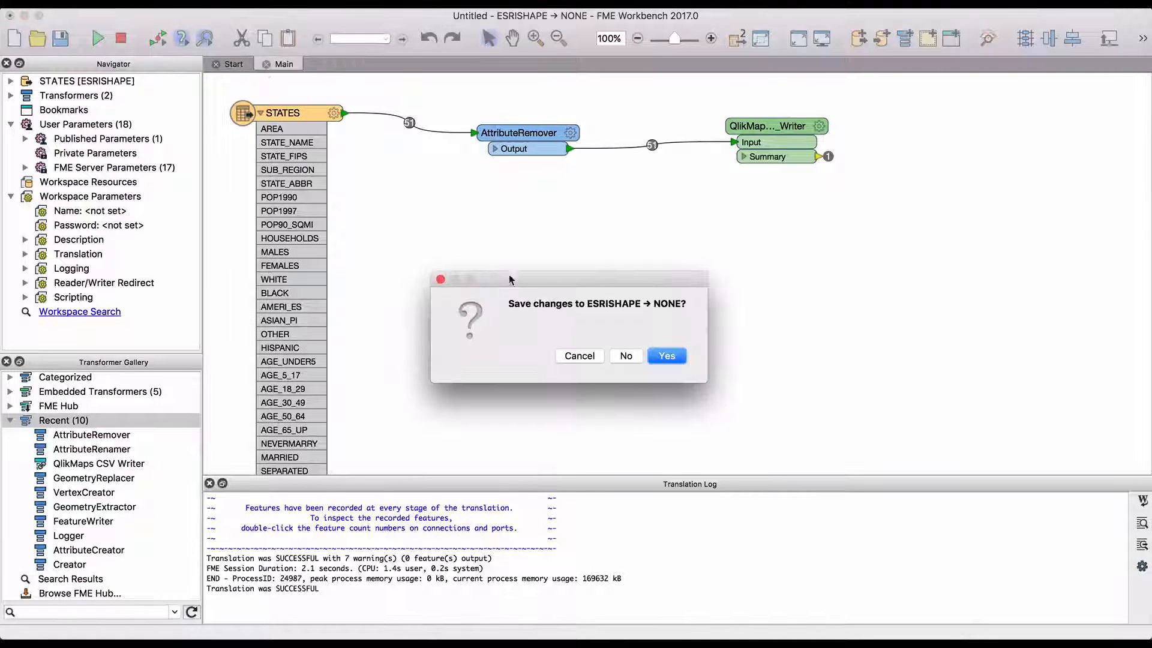
click(626, 356)
click(233, 62)
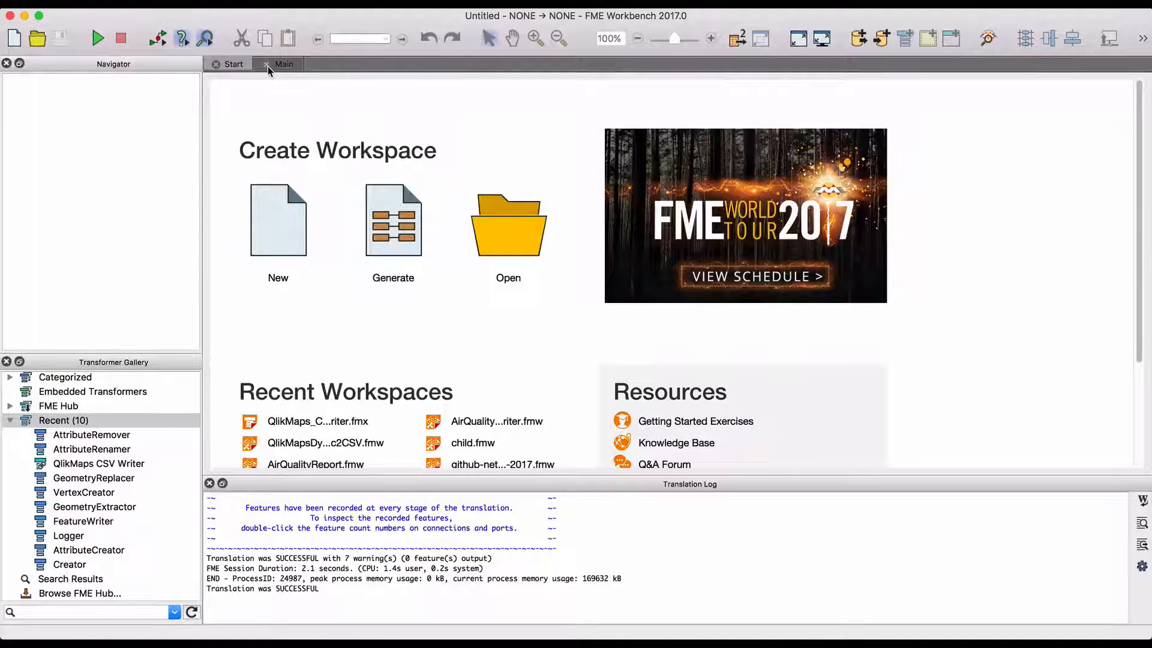
key(super+Tab)
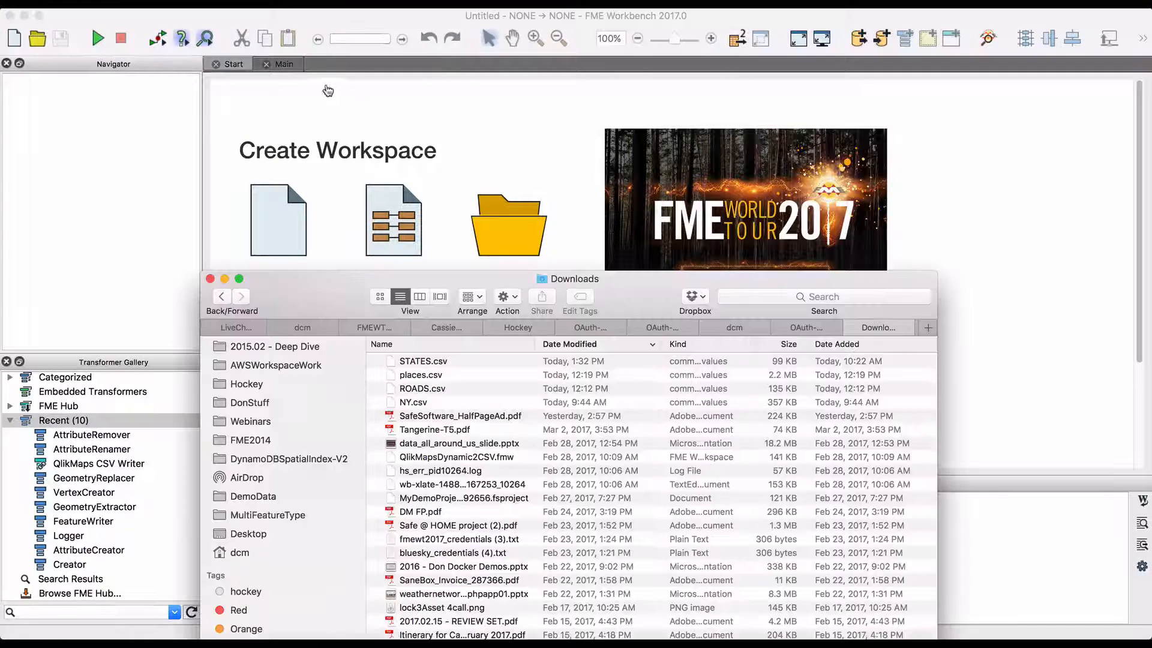
click(290, 66)
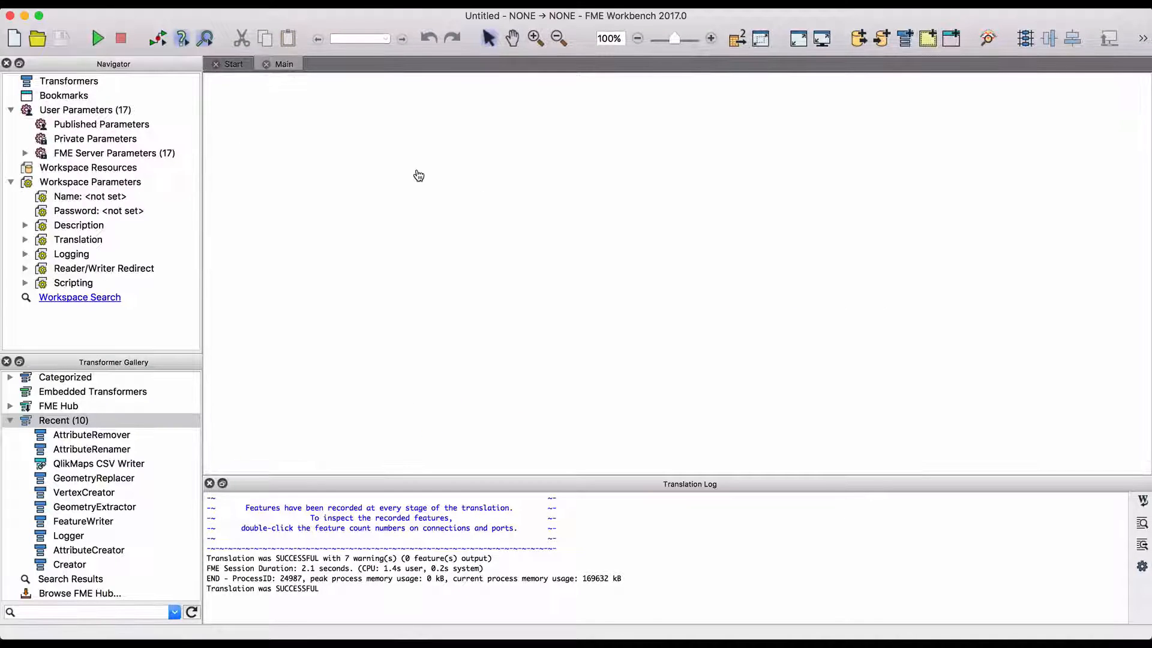
- Add STATES.csv from the Downloads folder to the empty canvas as a CSV reader
key(super+Tab)
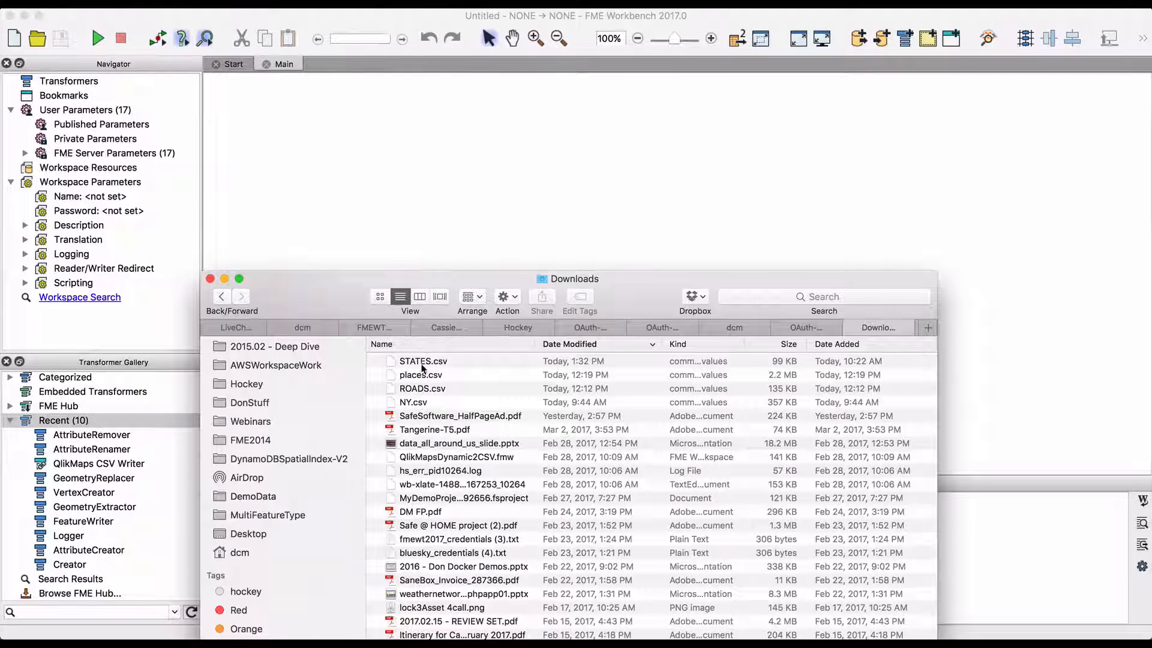
drag(373, 134, 373, 135)
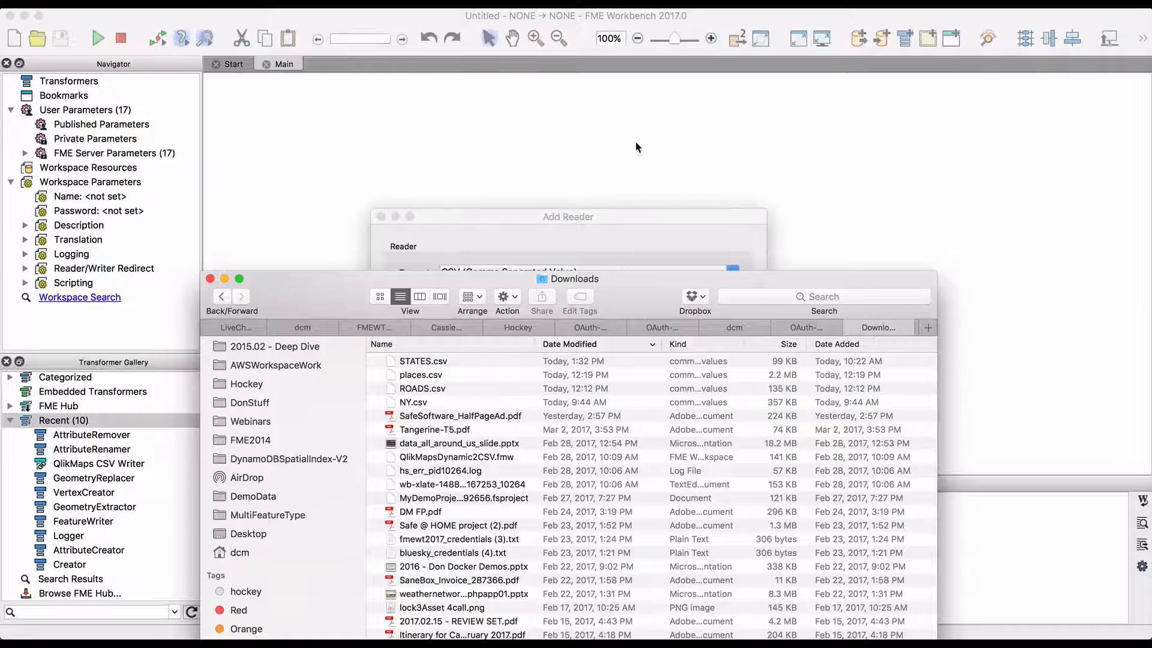
click(670, 215)
click(724, 420)
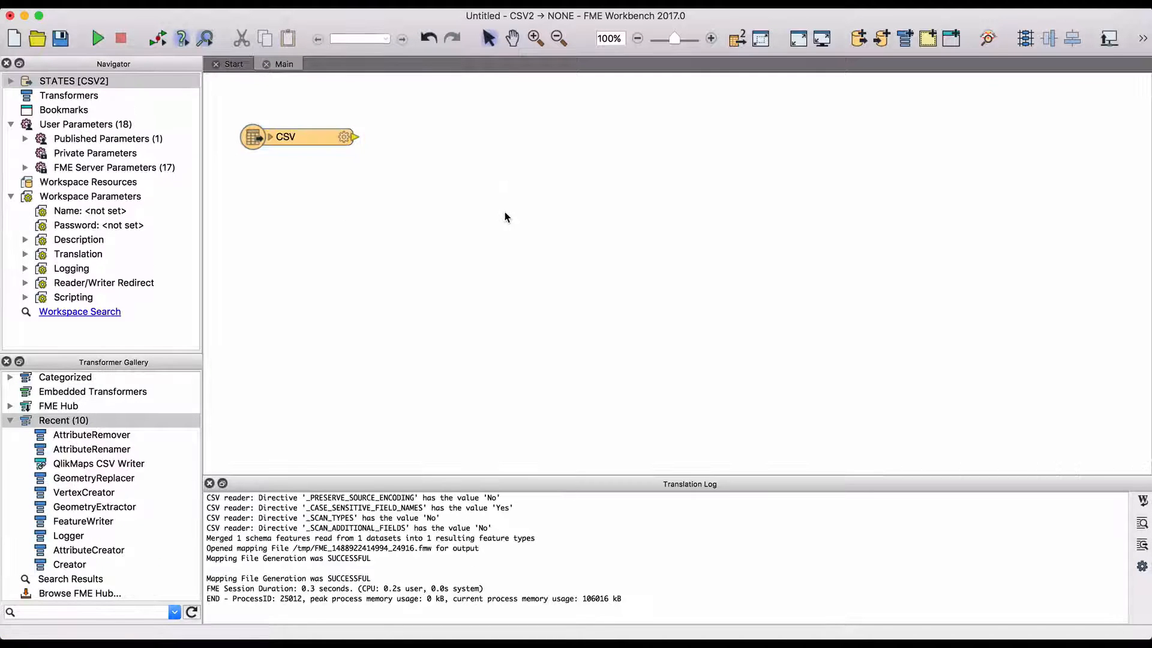
- Add a GeometryReplacer transformer and connect it to the CSV reader's output
text(geometryre)
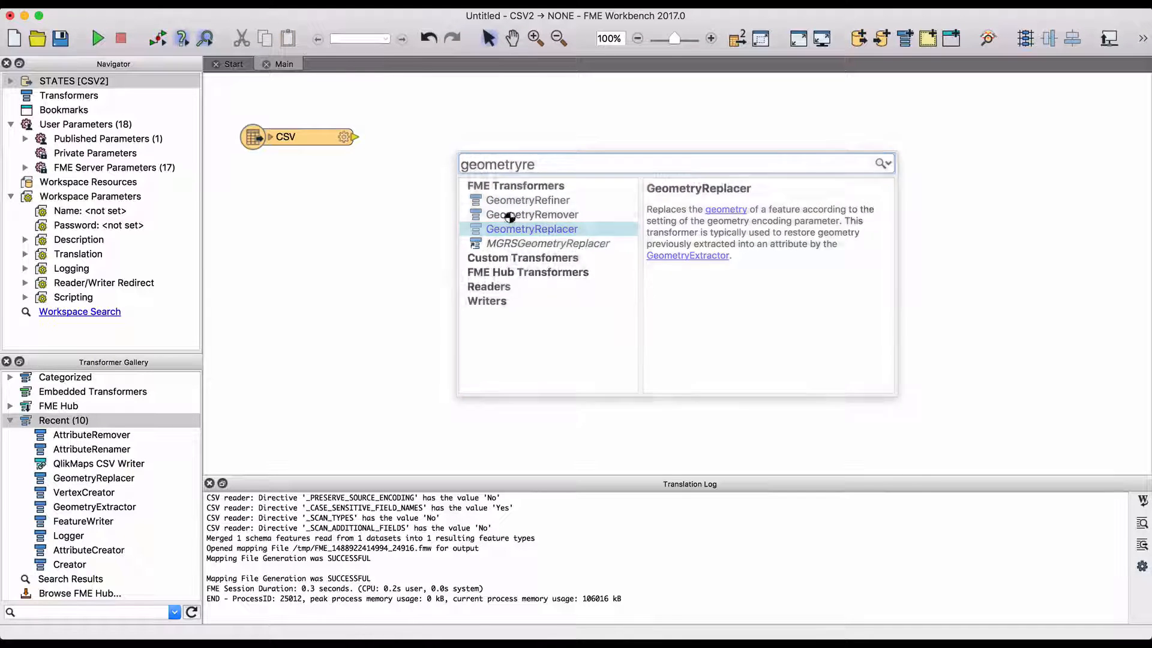
key(Return)
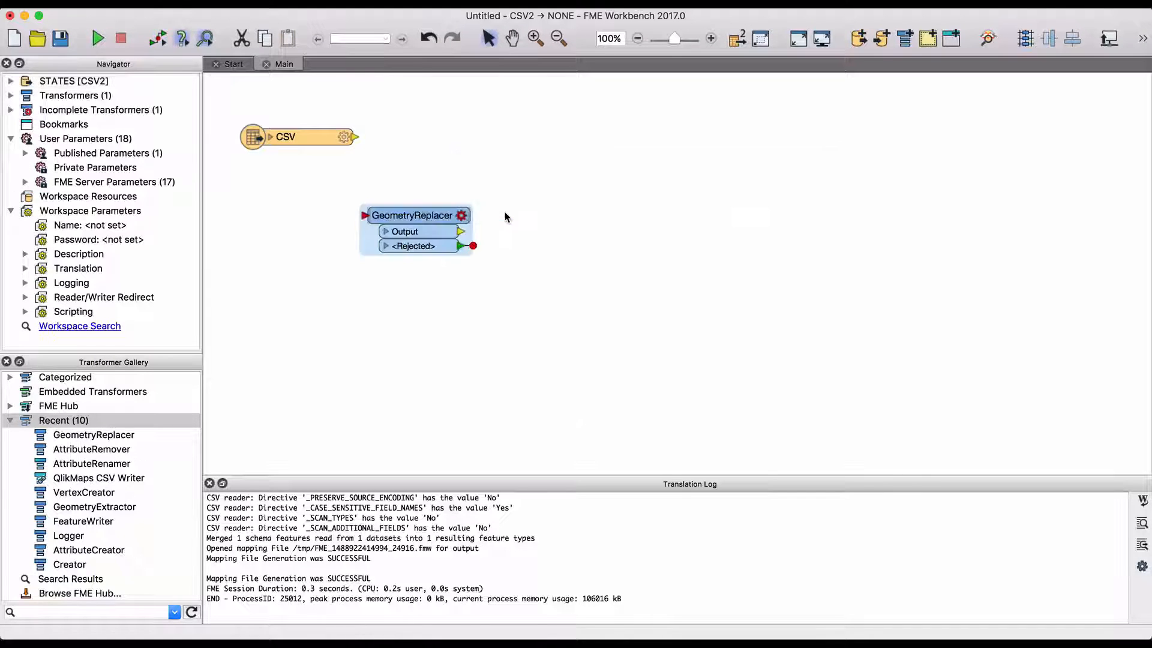
drag(405, 219, 489, 140)
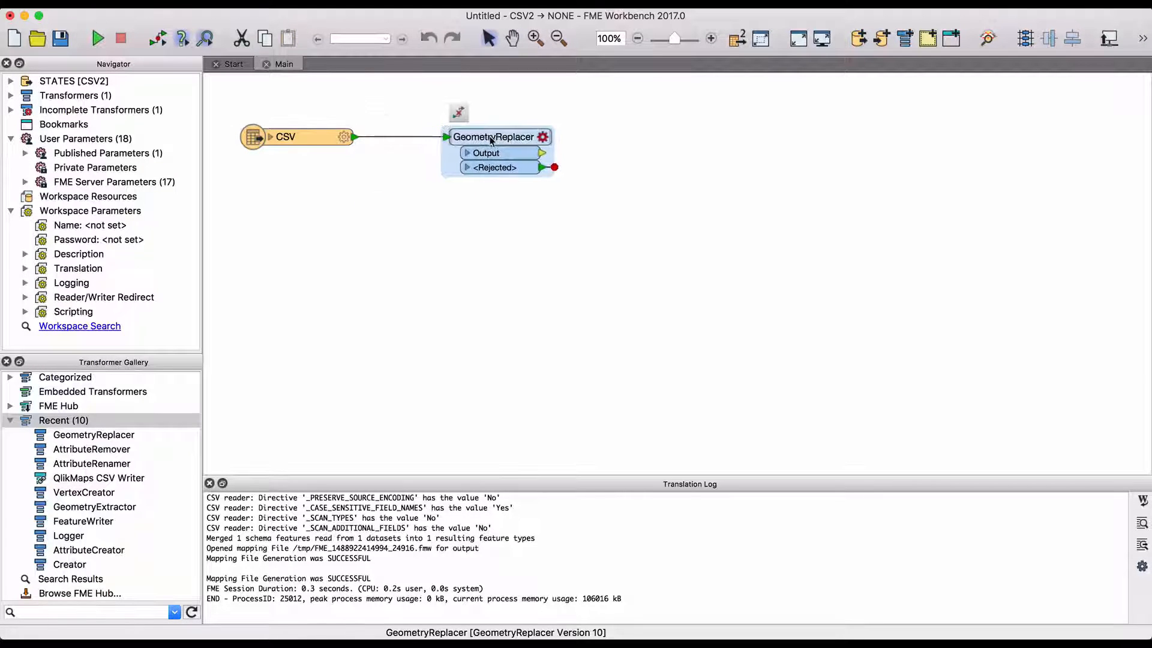
- Configure the GeometryReplacer to decode QlikMaps Encoded Polyline geometry from the STATE_FIPSBoundary attribute
click(543, 137)
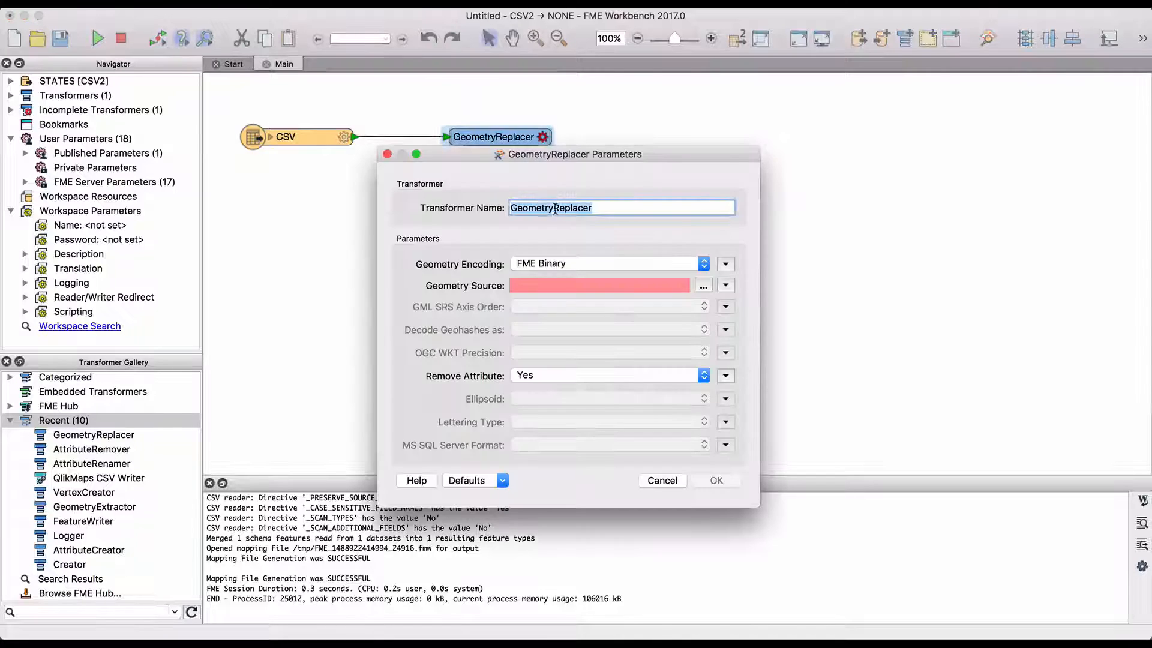
click(573, 266)
click(585, 496)
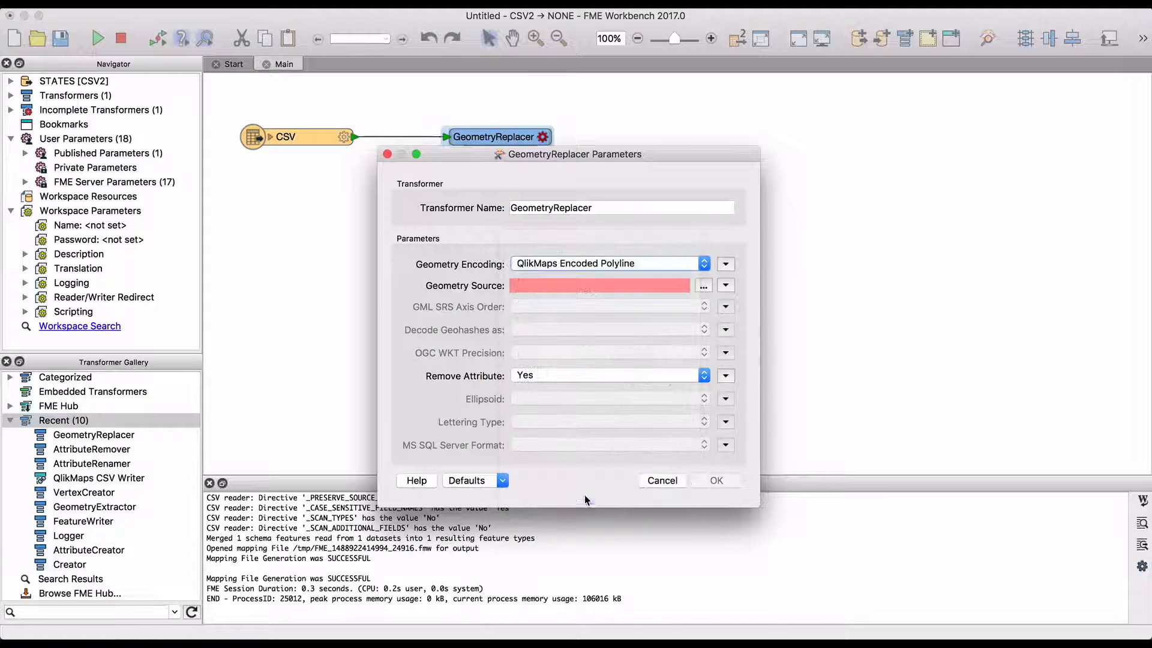
click(725, 287)
click(798, 303)
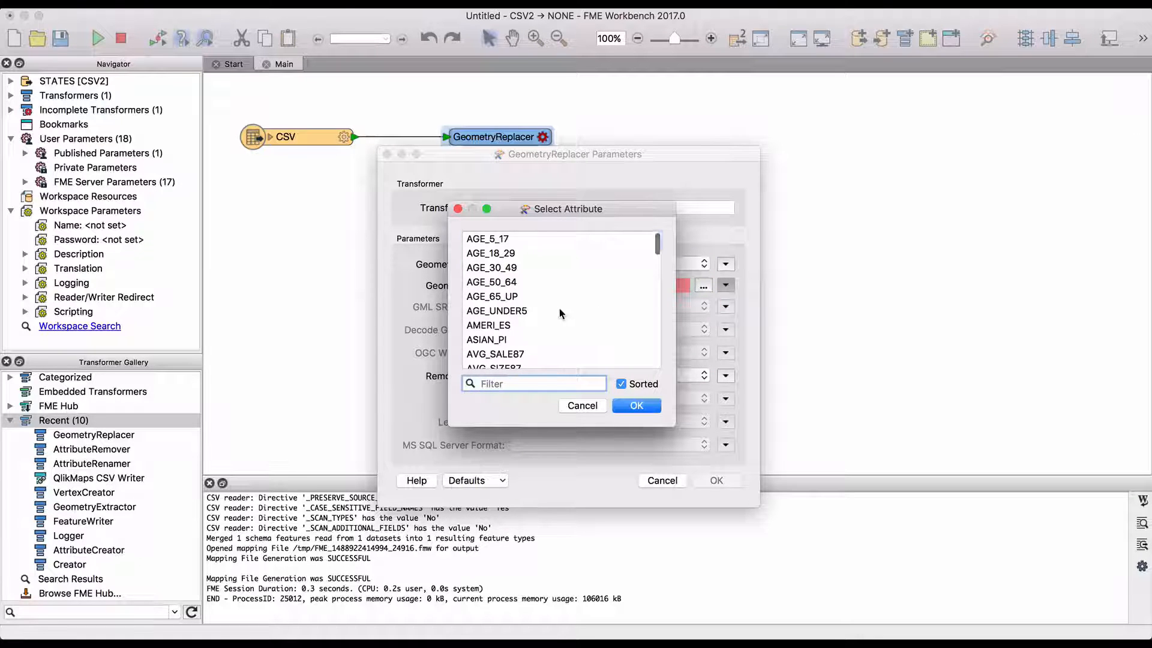
scroll(559, 309, down, 15)
scroll(559, 307, up, 5)
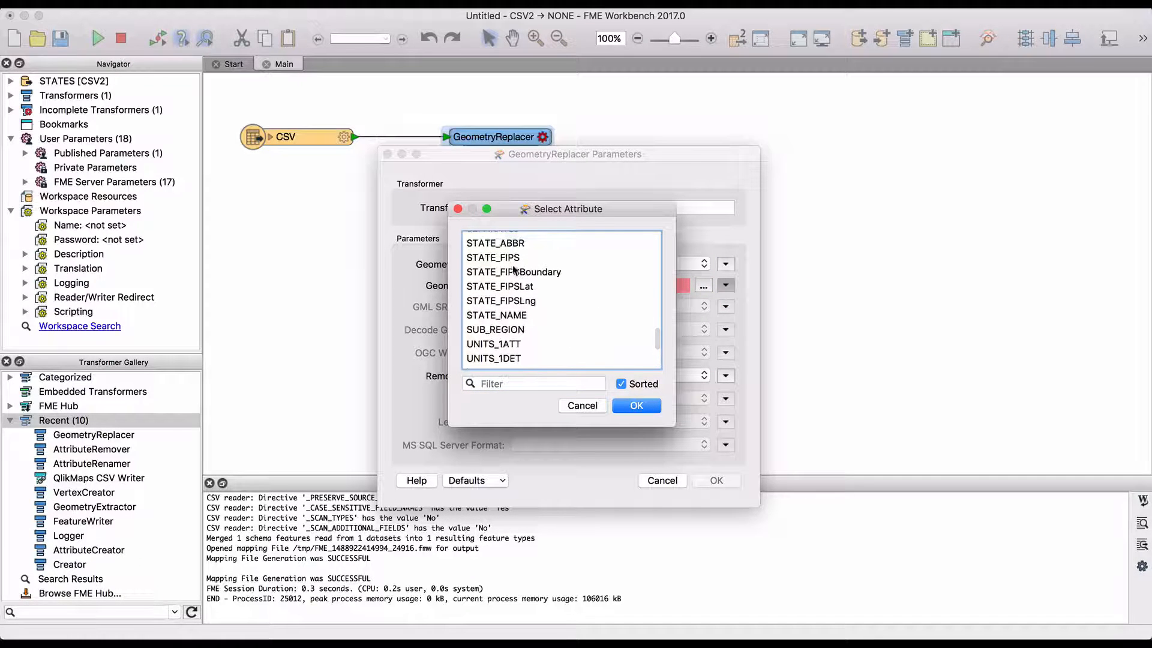
click(513, 271)
click(642, 410)
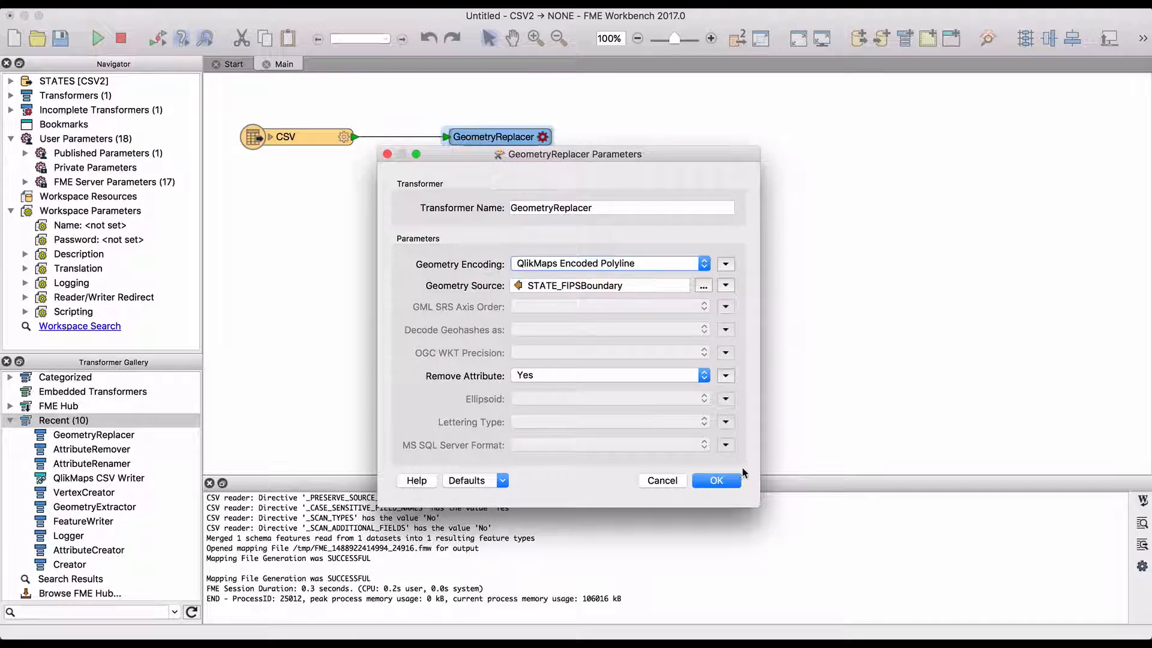
click(716, 480)
- Connect an Inspector to the GeometryReplacer's Output port and run the translation with STATES.csv as the source
right_click(511, 153)
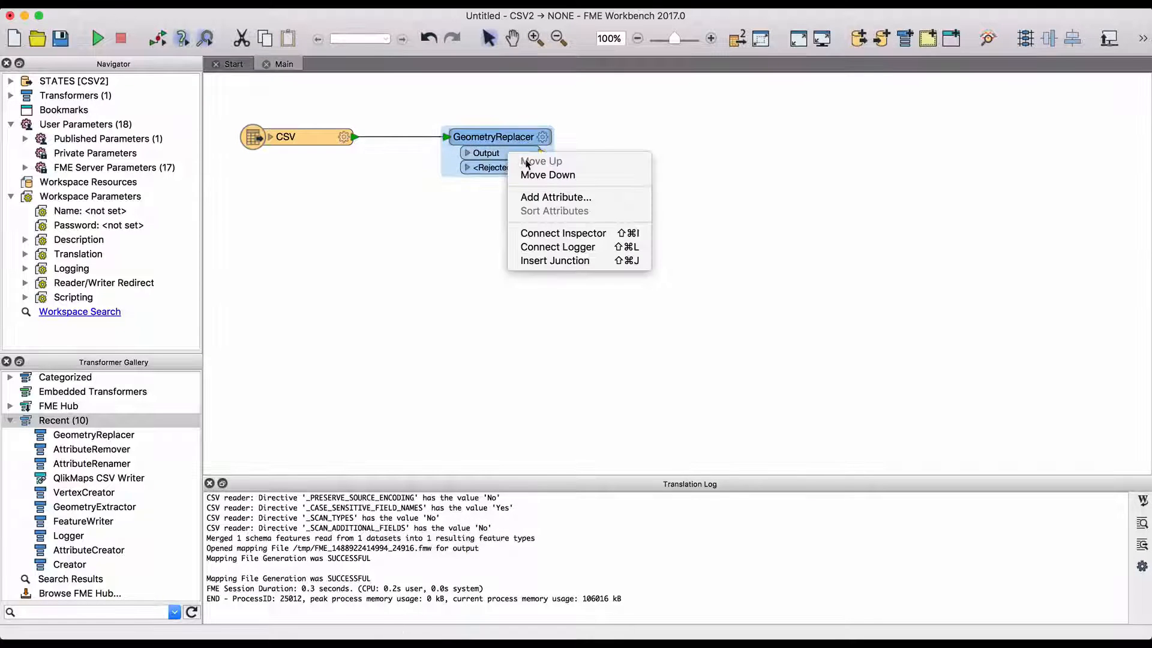
click(586, 232)
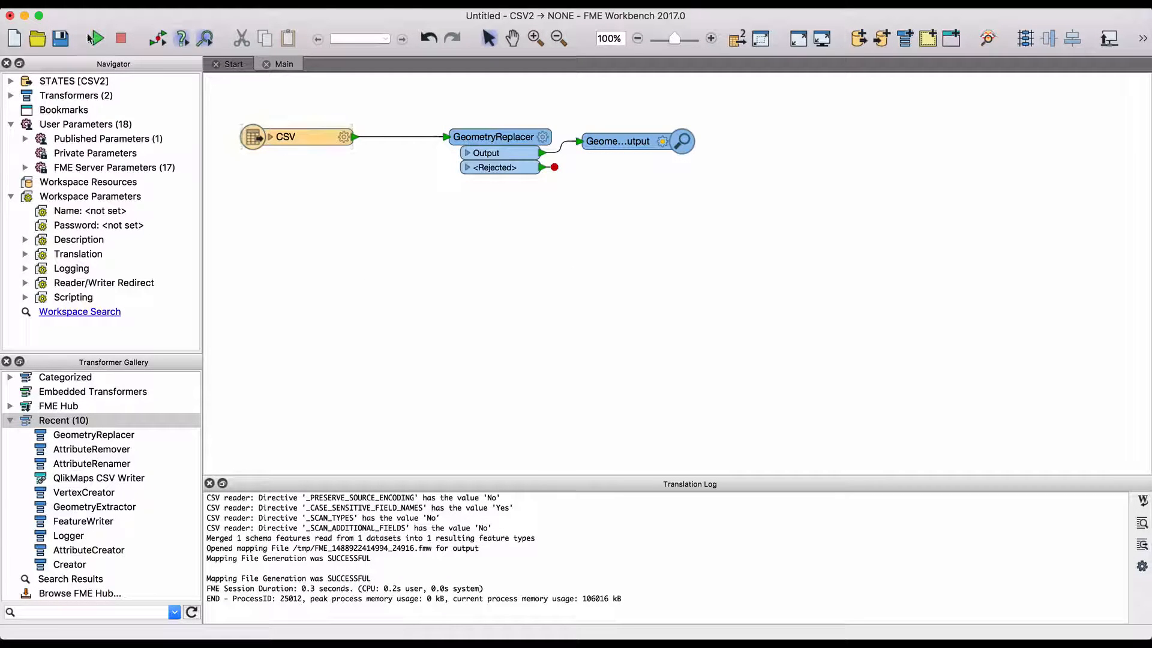
click(98, 39)
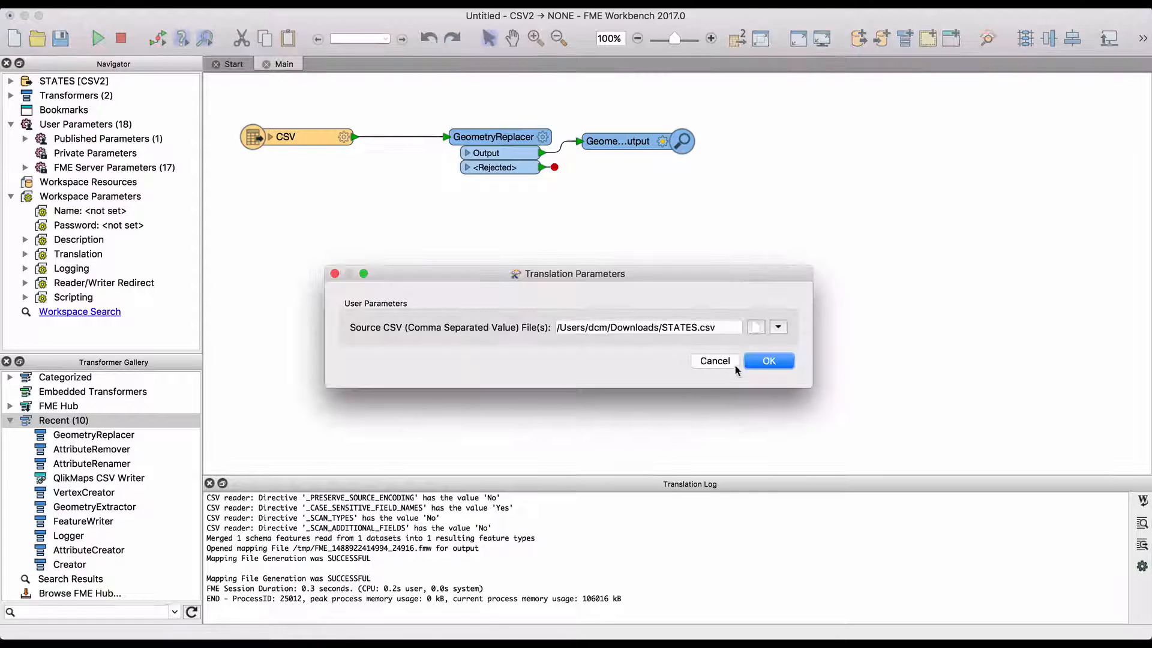
click(768, 361)
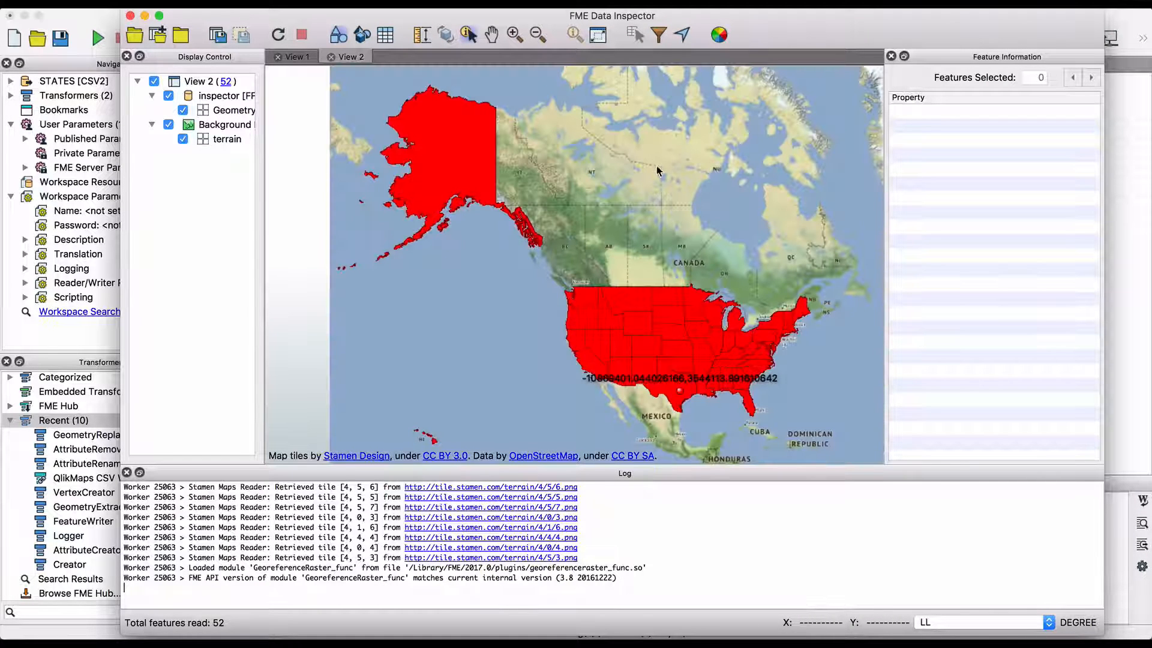
- Query the Montana polygon in the northwestern United States and examine its attributes and geometry in FME Data Inspector
click(511, 35)
drag(542, 248, 689, 355)
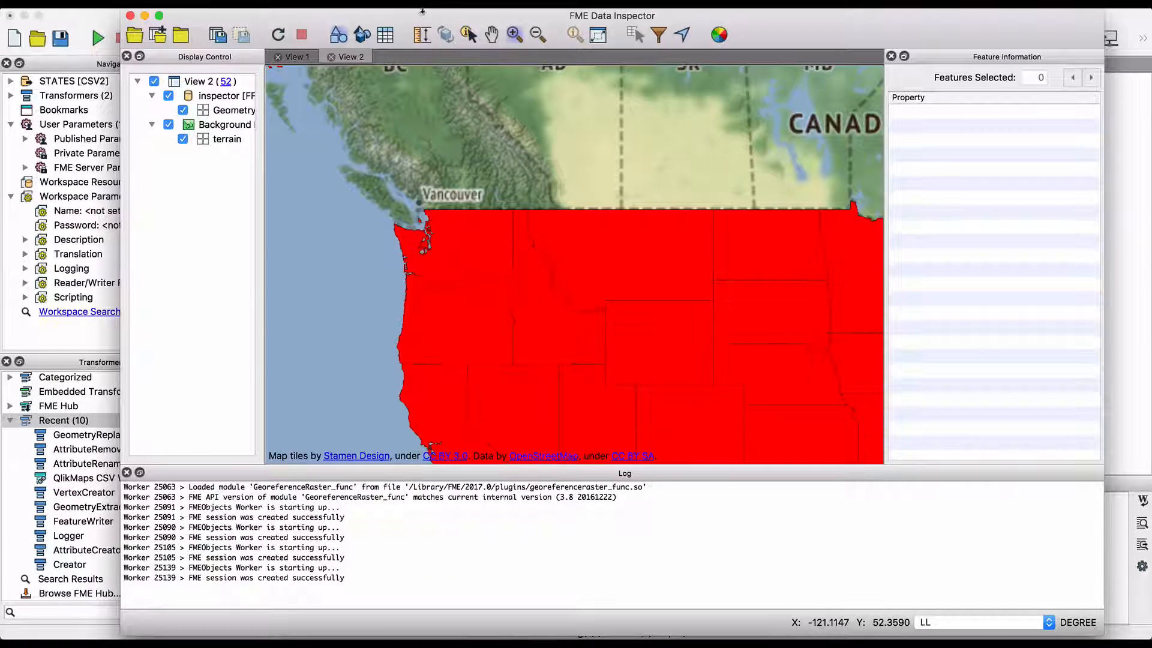
click(469, 35)
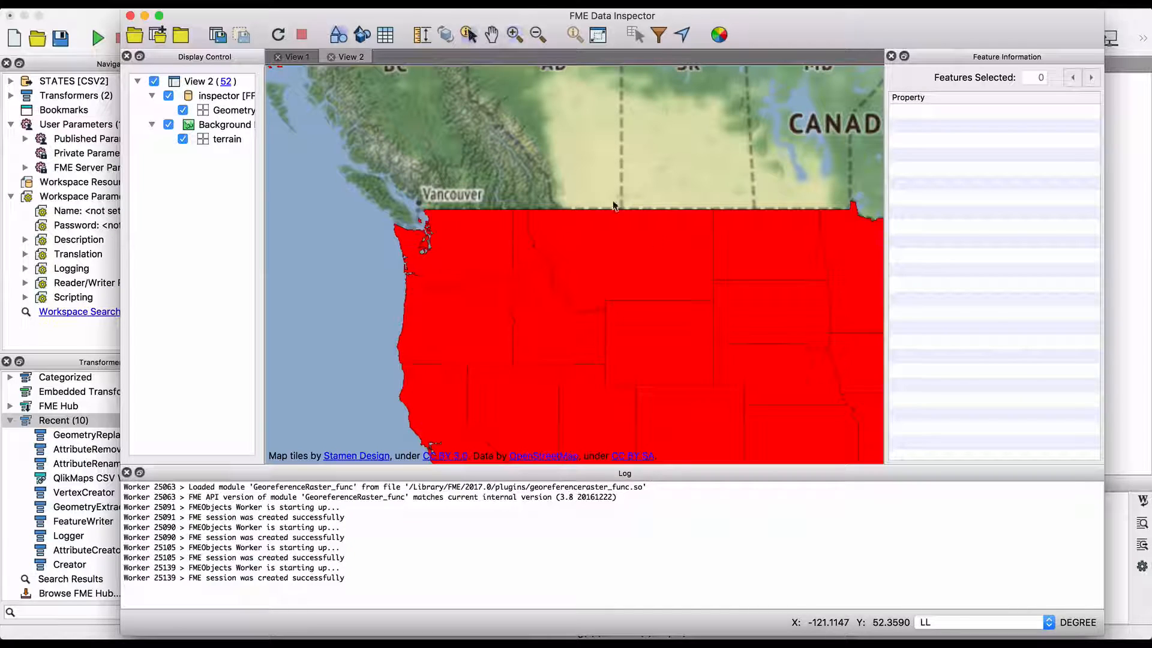
click(650, 255)
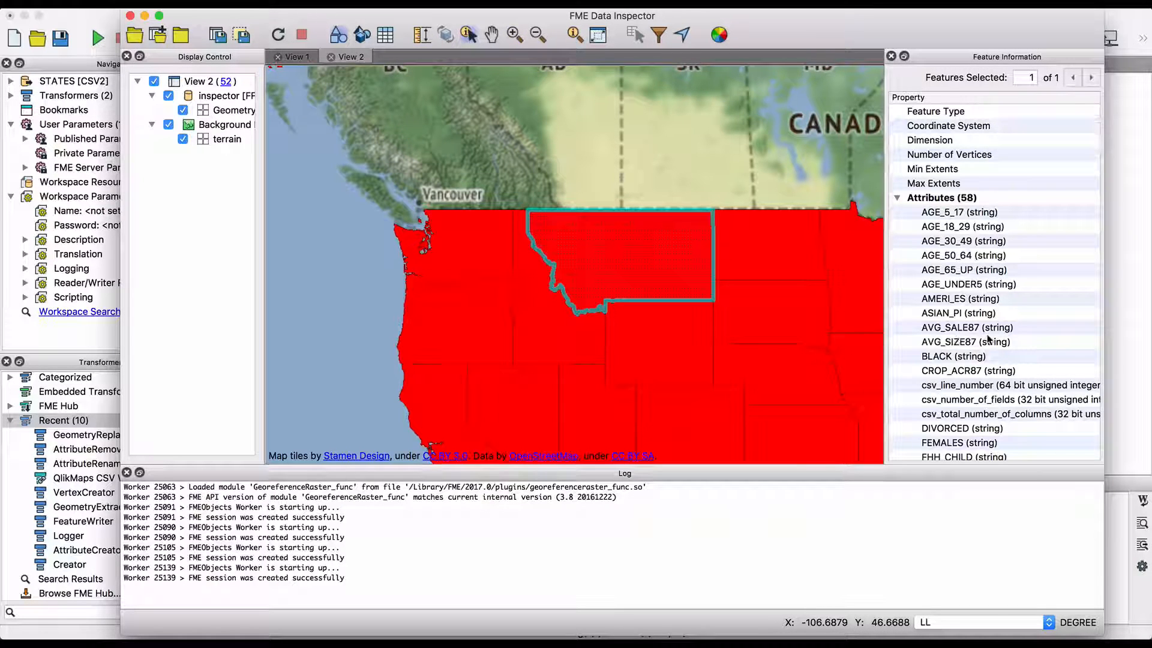
scroll(988, 339, down, 15)
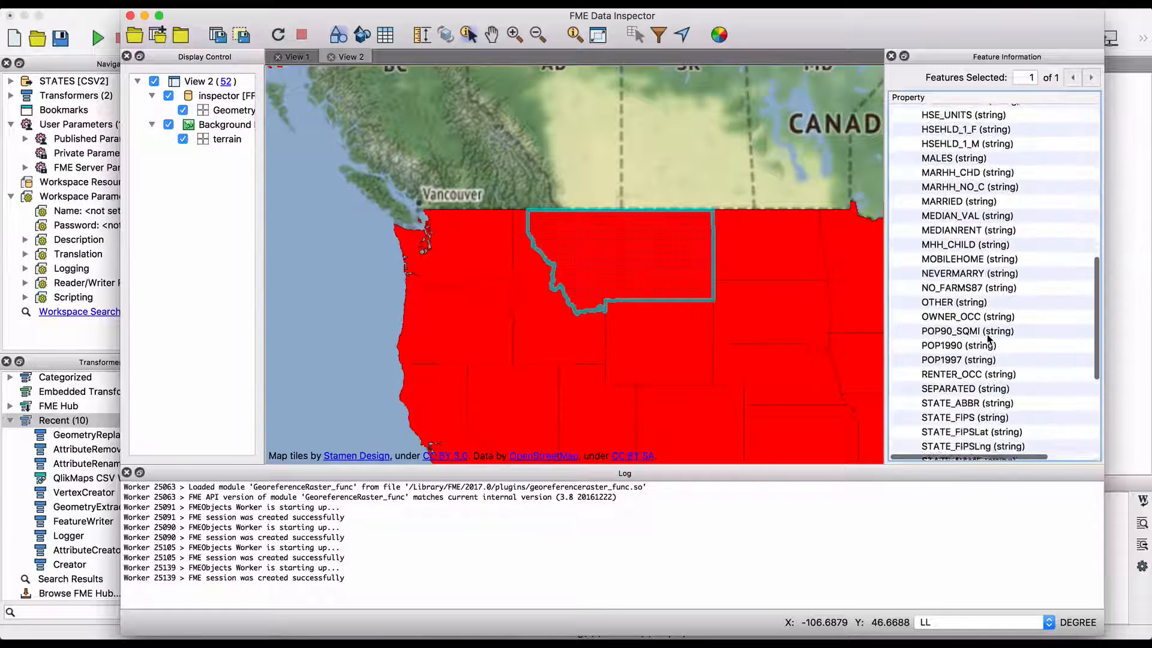
scroll(989, 339, down, 3)
scroll(989, 340, up, 2)
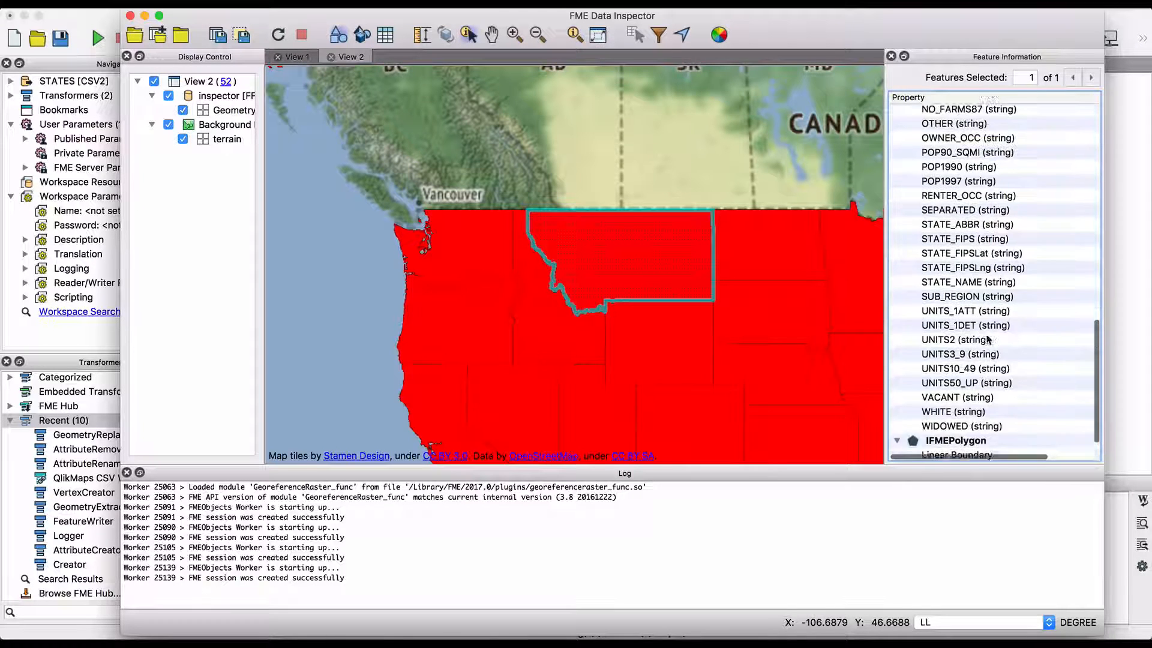